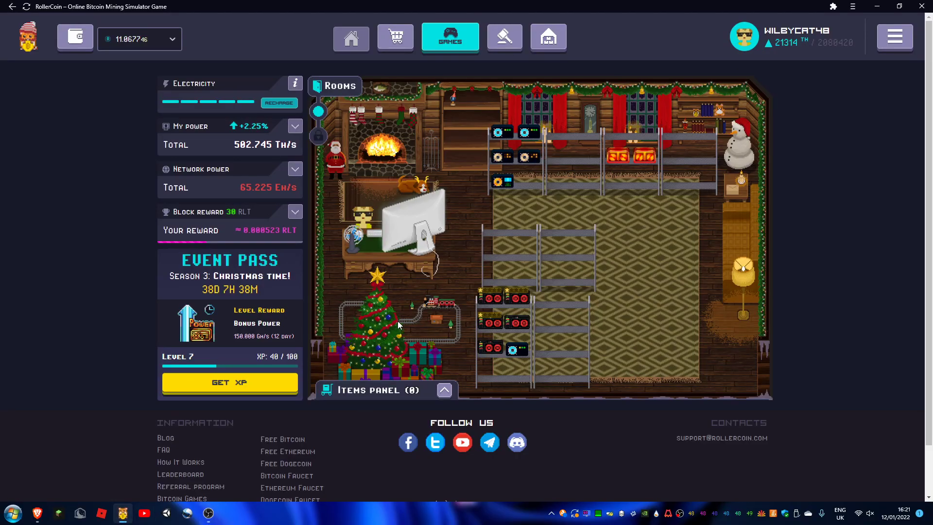
Check the block reward breakdown, then open the Store's Sales & Popular weekly miner offers.
{"action": "left_click", "coordinate": [295, 213]}
{"action": "left_click", "coordinate": [295, 214]}
{"action": "left_click", "coordinate": [397, 38]}
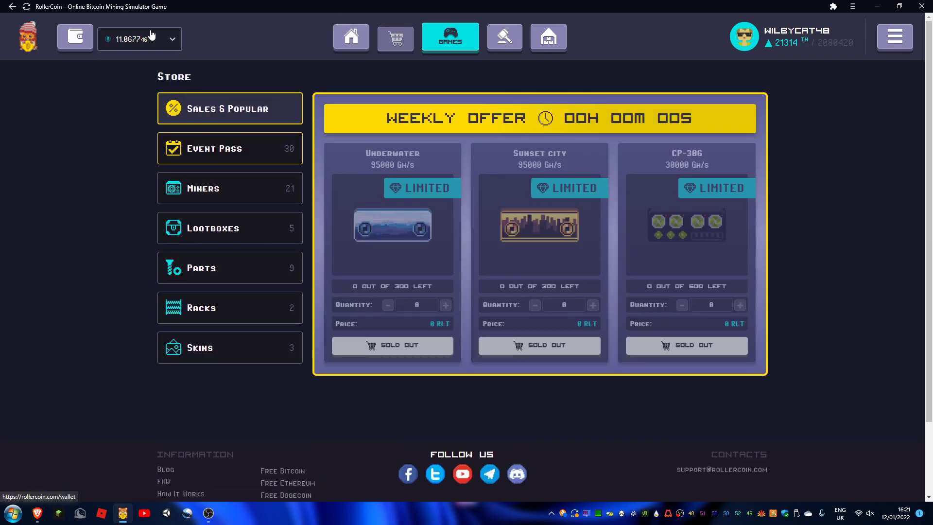
{"action": "left_click", "coordinate": [152, 37]}
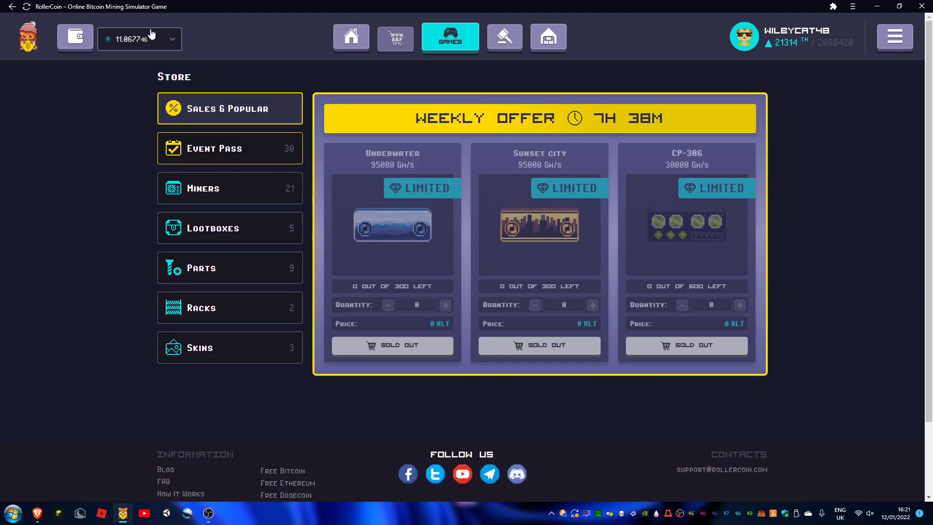
Buy a Limited Christmas Case from Lootboxes, open it and collect the Sparkling Light miner.
{"action": "left_click", "coordinate": [213, 228]}
{"action": "left_click", "coordinate": [384, 338]}
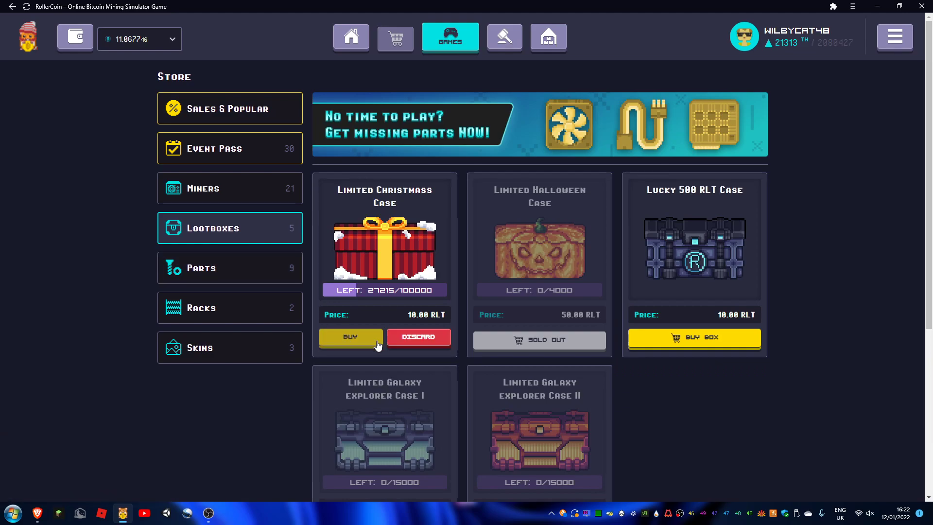
{"action": "left_click", "coordinate": [377, 345]}
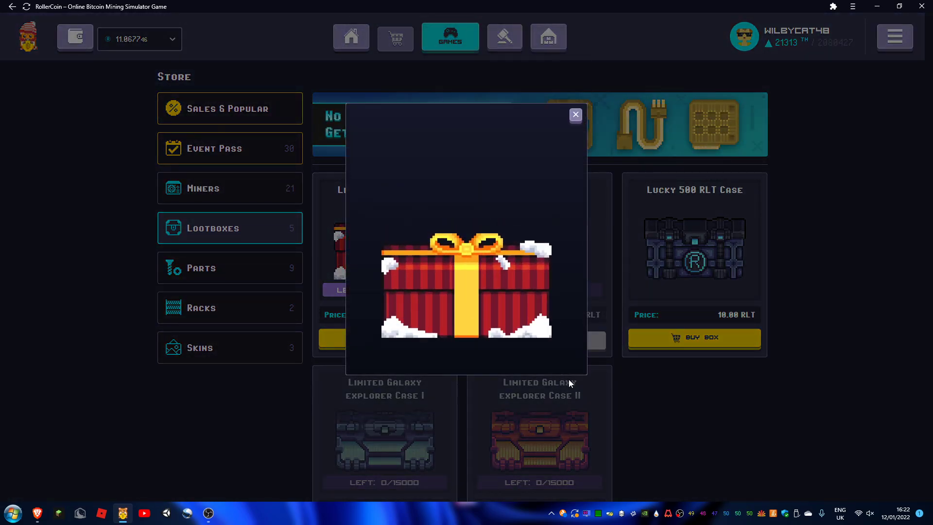
{"action": "left_click", "coordinate": [499, 303]}
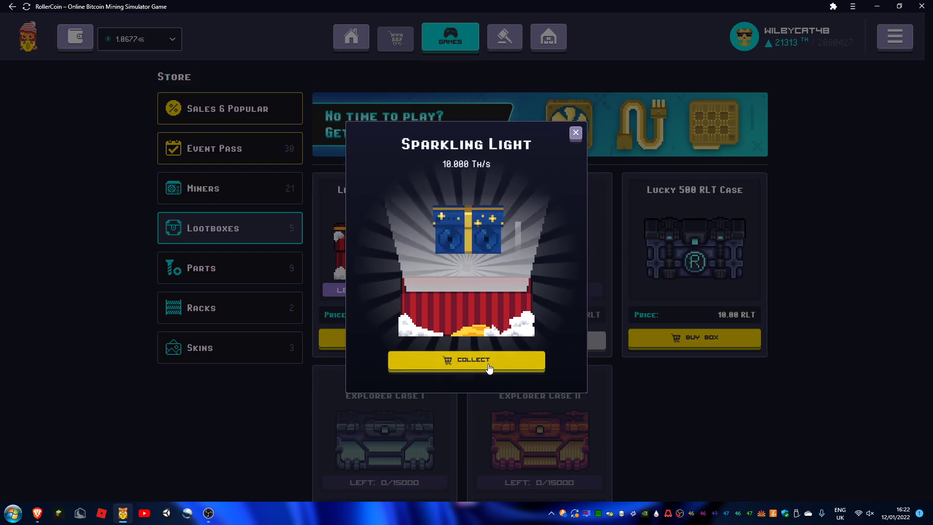
{"action": "left_click", "coordinate": [467, 355]}
Review the Christmas case's possible contents, then return to the mining room.
{"action": "left_click", "coordinate": [437, 256]}
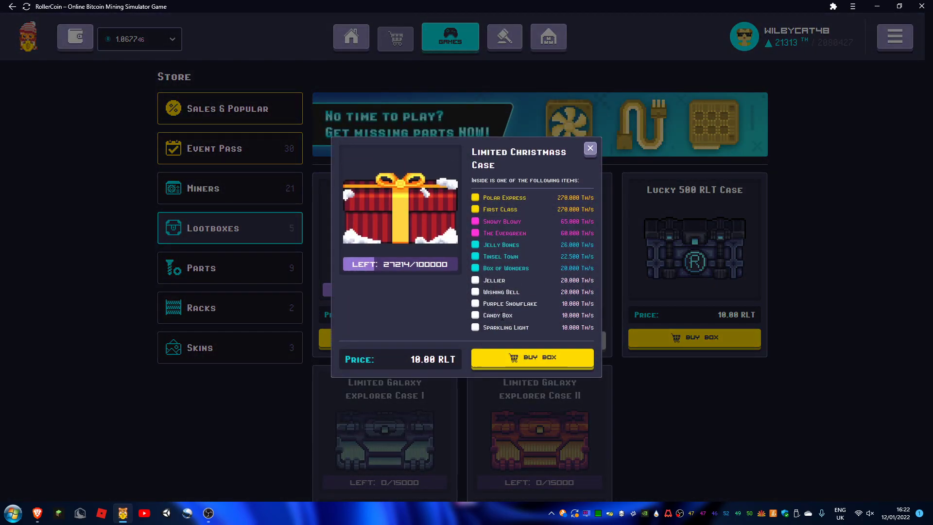
{"action": "left_click", "coordinate": [592, 152]}
{"action": "left_click", "coordinate": [351, 38]}
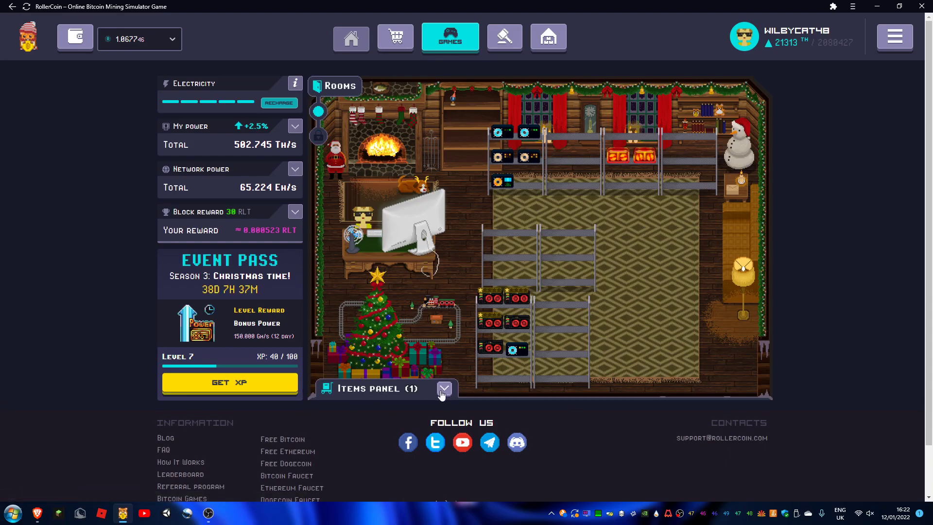
Place the Sparkling Light miner in the empty bottom rack slot, raising power to 513.969 Th/s.
{"action": "left_click", "coordinate": [444, 389]}
{"action": "left_click_drag", "start_coordinate": [373, 385], "coordinate": [487, 372]}
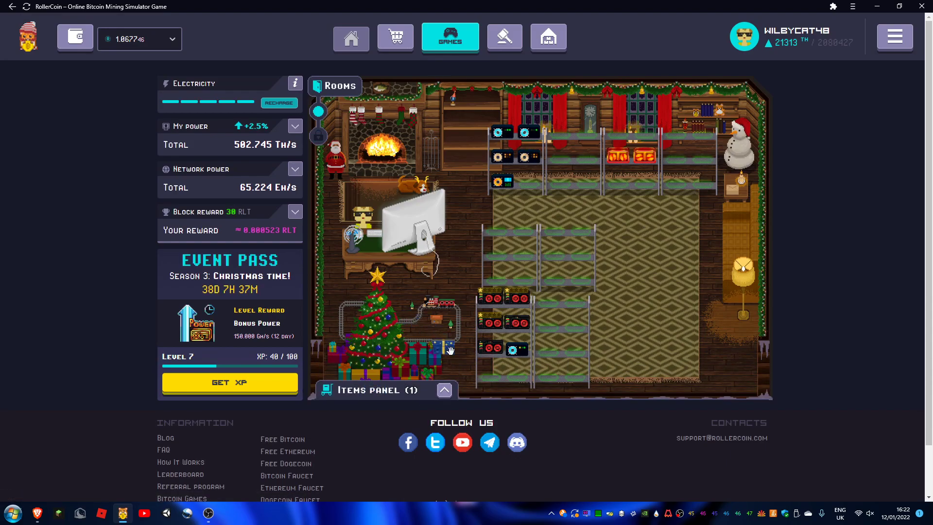
{"action": "left_click", "coordinate": [488, 372]}
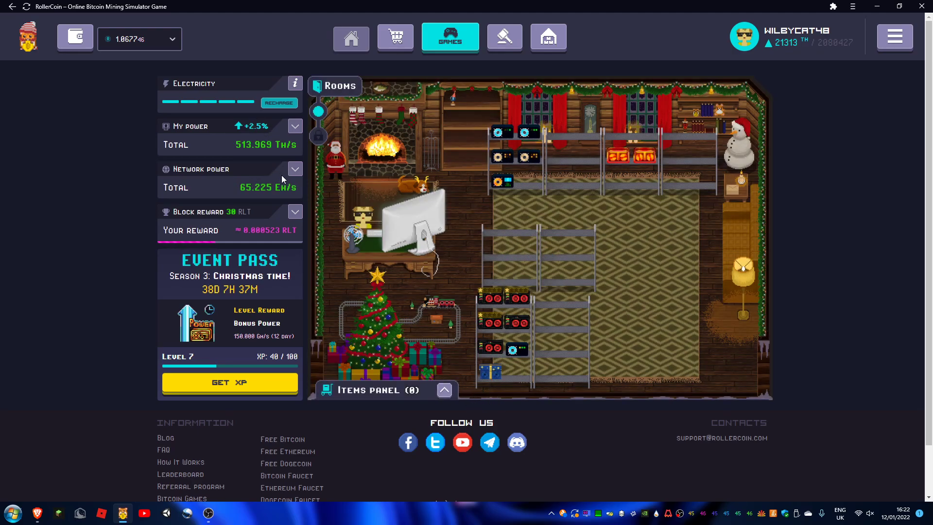
{"action": "left_click", "coordinate": [490, 373]}
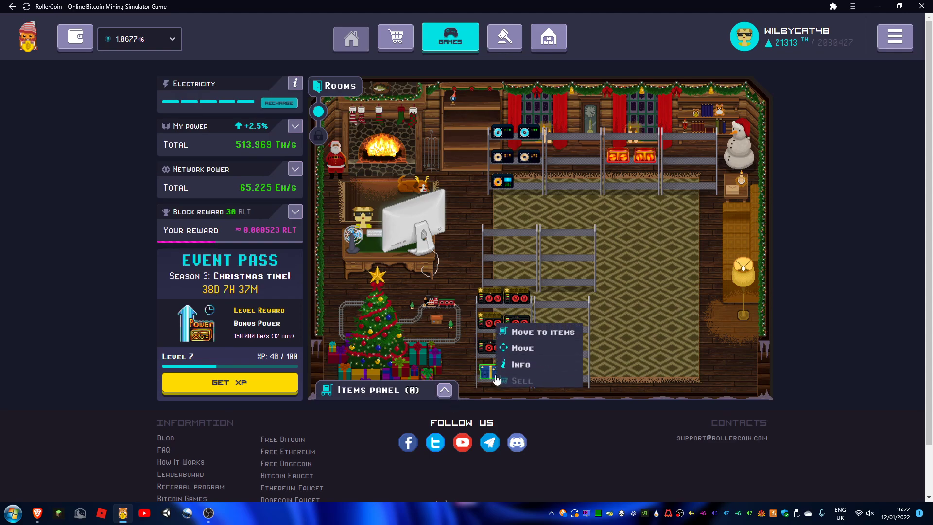
{"action": "left_click", "coordinate": [693, 222]}
Check the My Profile power breakdown and games charts, then go back Home.
{"action": "left_click", "coordinate": [745, 38]}
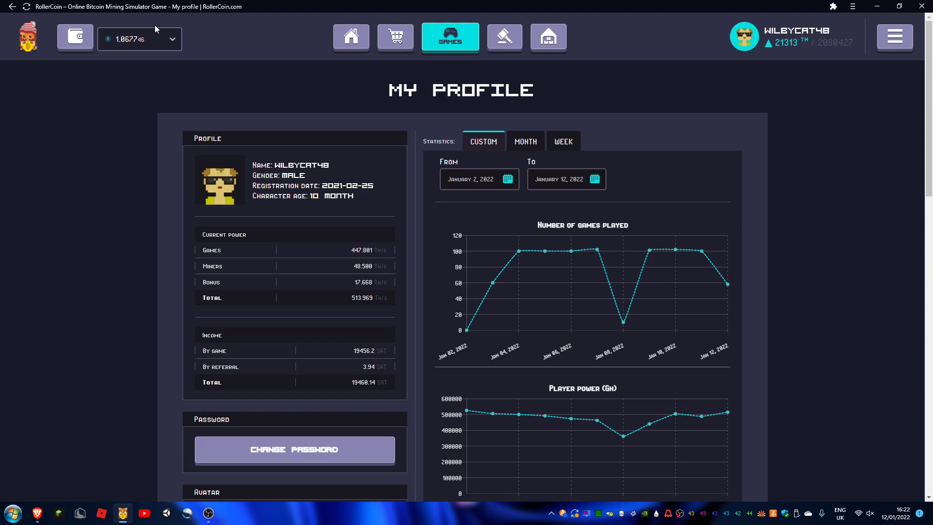
{"action": "scroll", "coordinate": [424, 151], "scroll_direction": "down", "scroll_amount": 4}
{"action": "scroll", "coordinate": [594, 332], "scroll_direction": "up", "scroll_amount": 1}
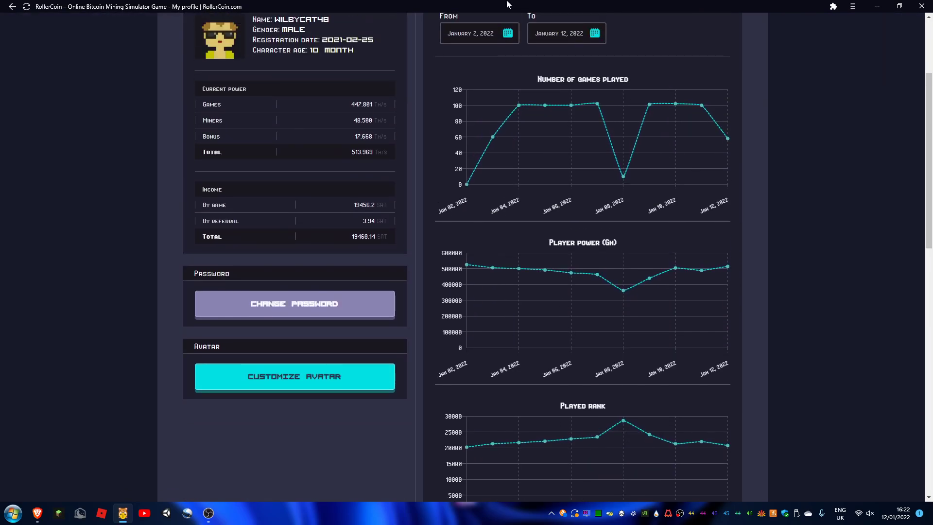
{"action": "scroll", "coordinate": [432, 230], "scroll_direction": "up", "scroll_amount": 3}
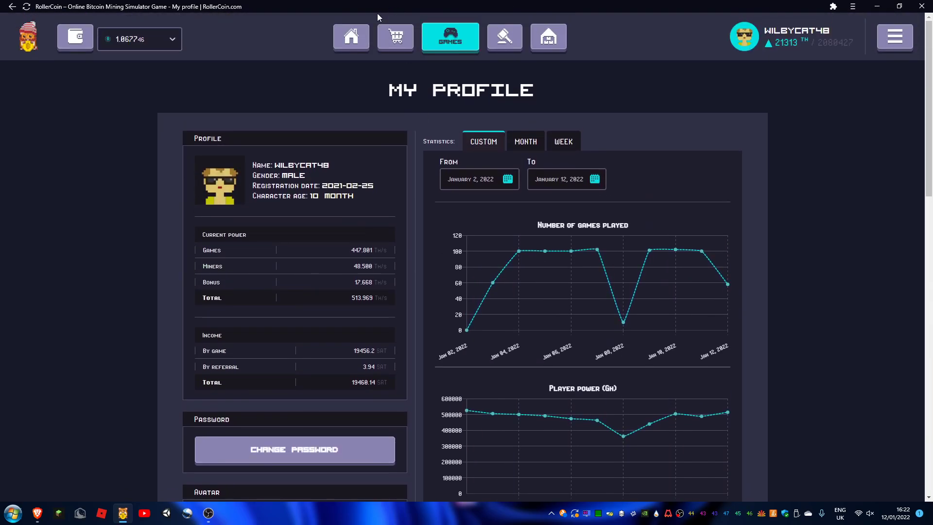
{"action": "left_click", "coordinate": [351, 37]}
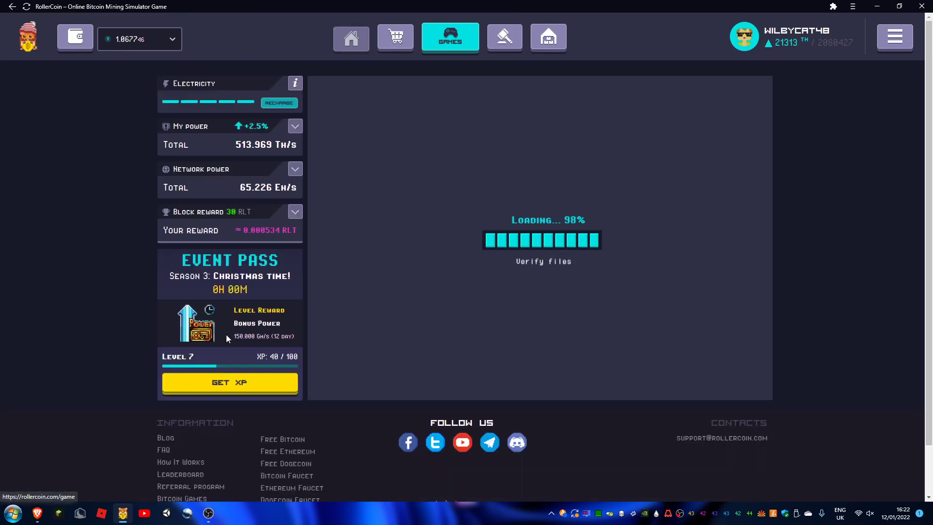